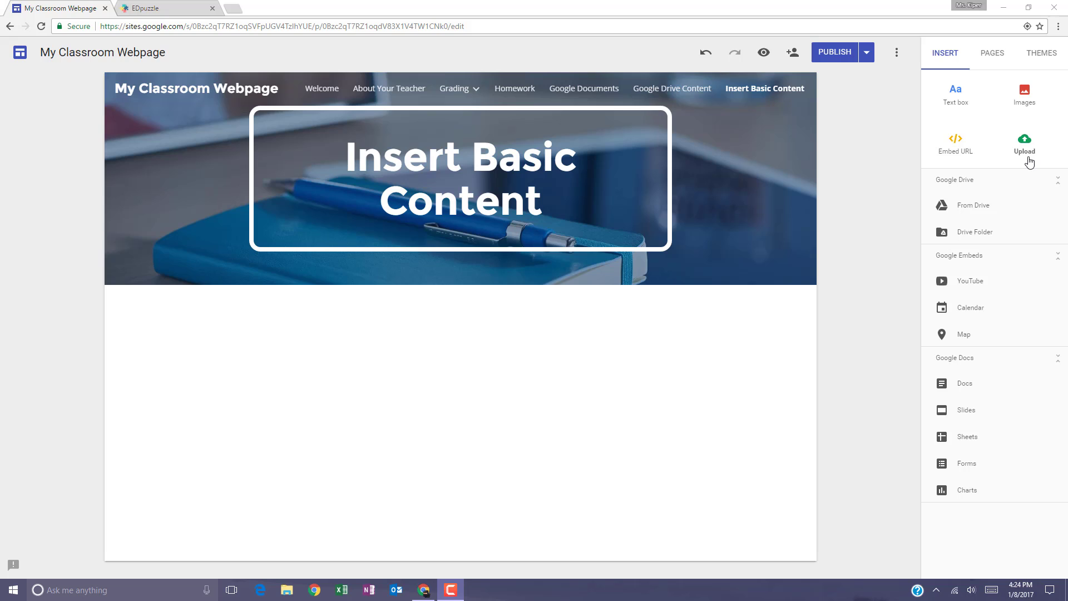
Step: Add a text box below the page header reading 'This is my text.'
left_click(956, 106)
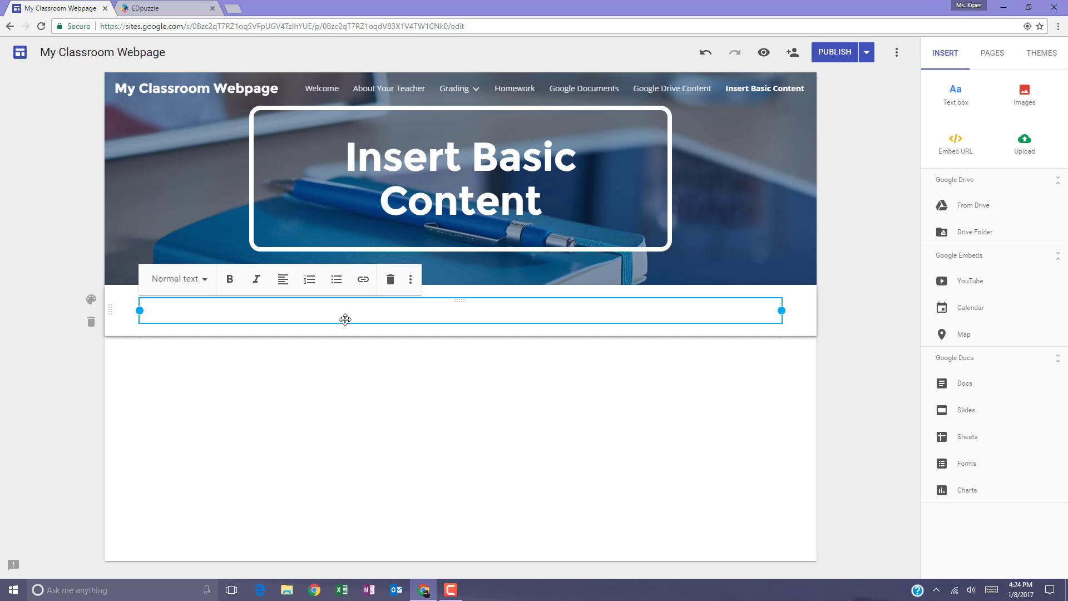
type("This is my text.")
triple_click(212, 312)
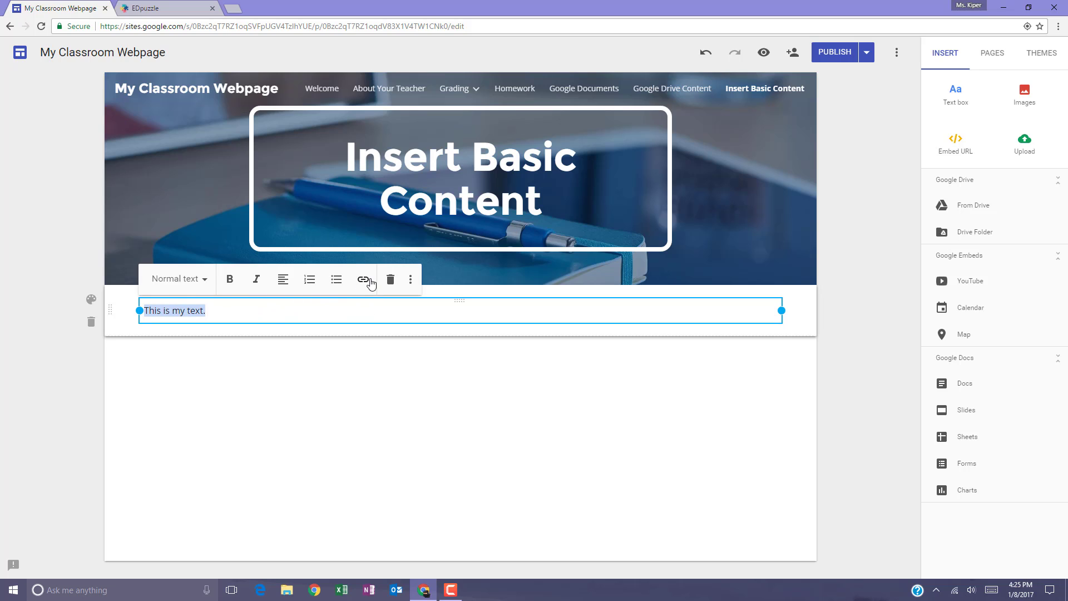
key("Right")
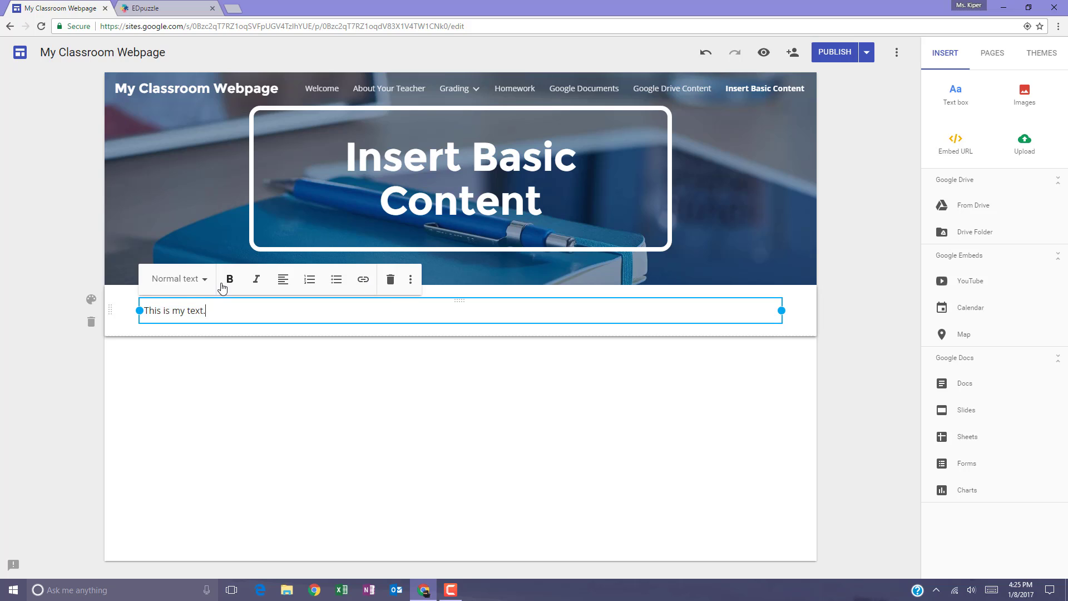
Step: Check the text style options, keep the line in Normal text, and deselect the box
left_click(411, 280)
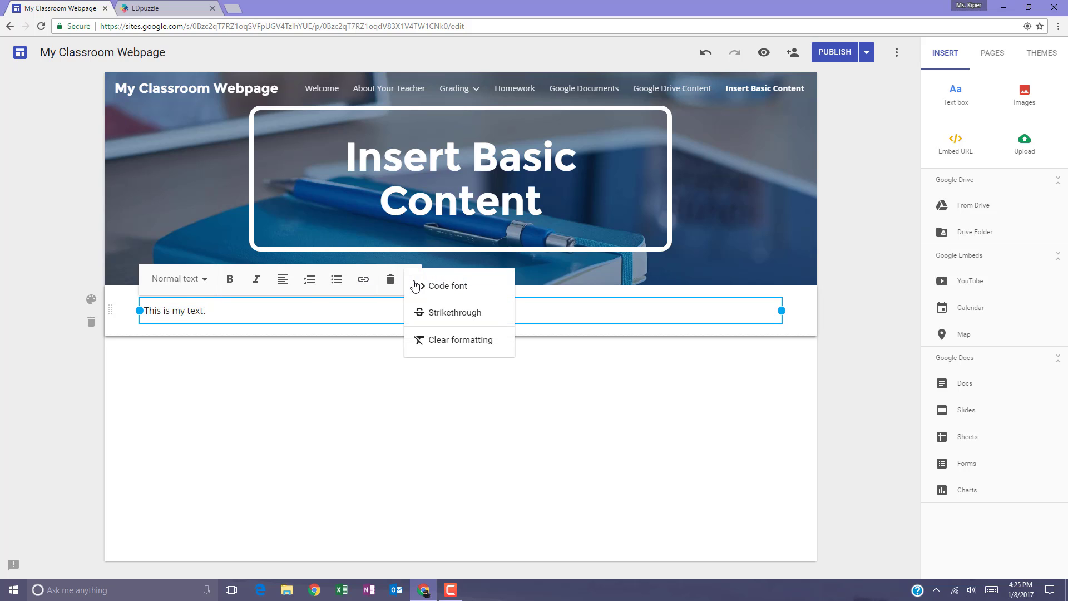
left_click(206, 281)
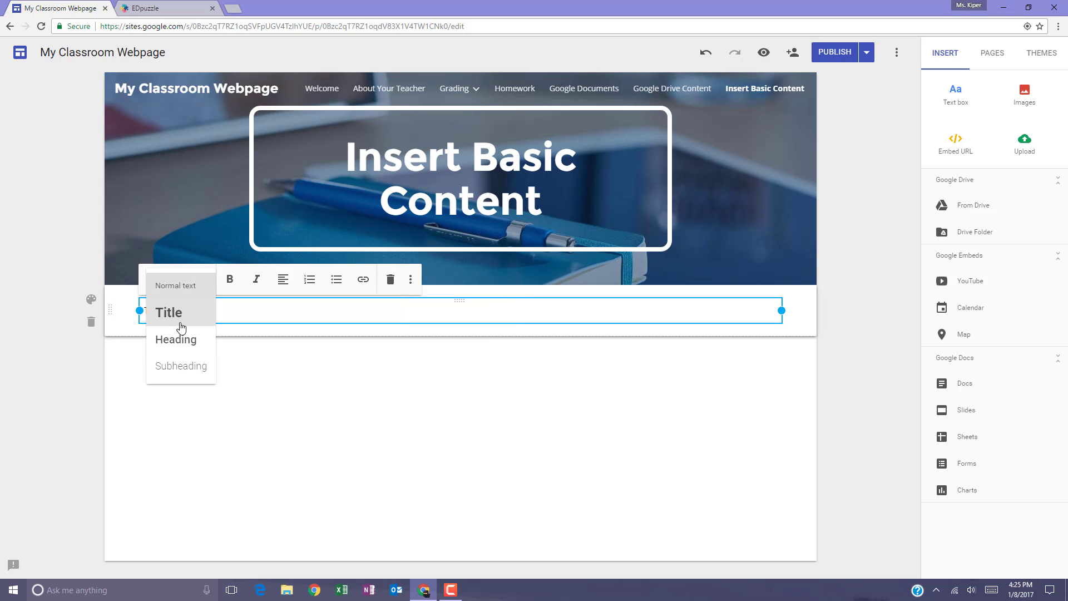
left_click(187, 302)
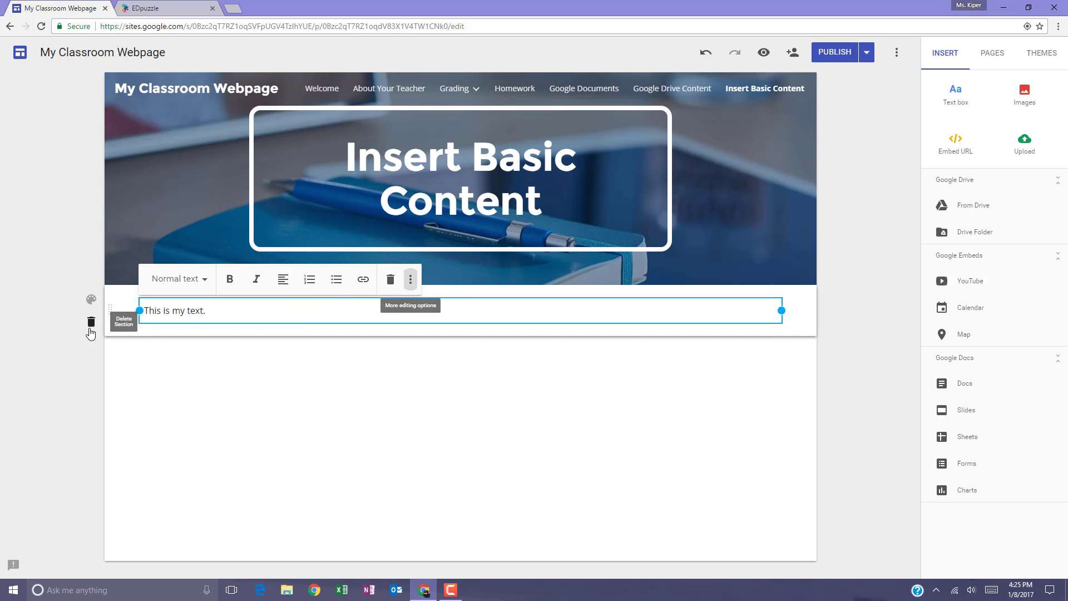
left_click(143, 362)
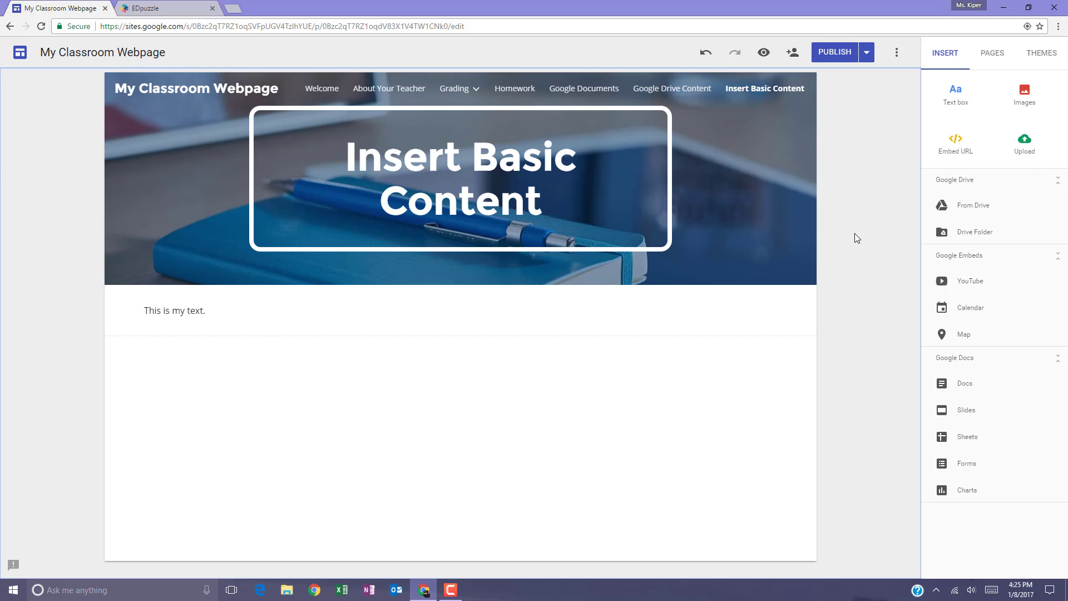
Step: Search images for 'Koalas' and insert the first koala photo below the text
left_click(1032, 108)
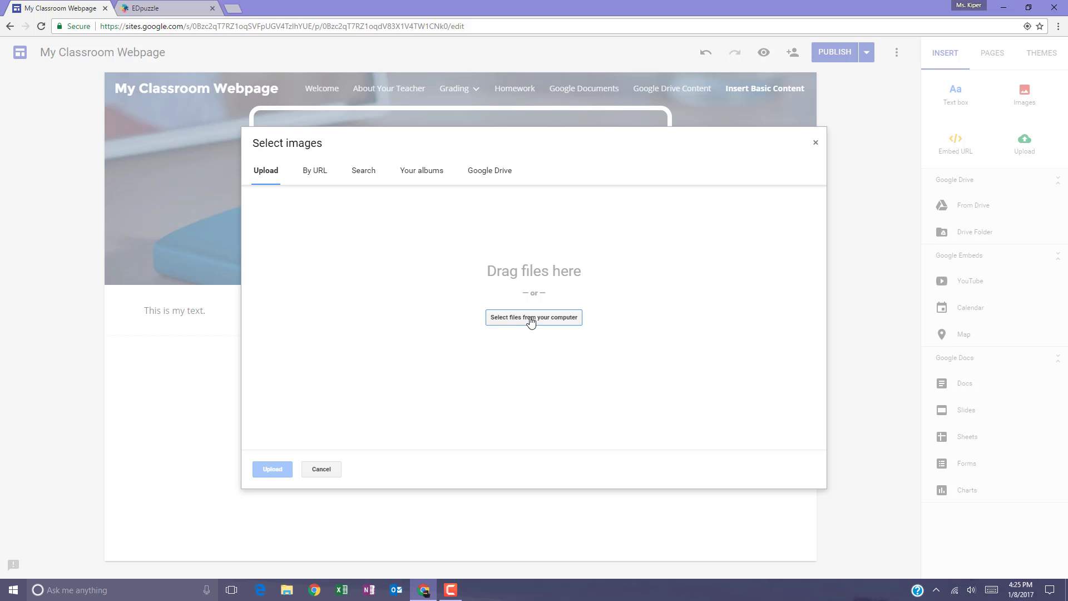
left_click(315, 173)
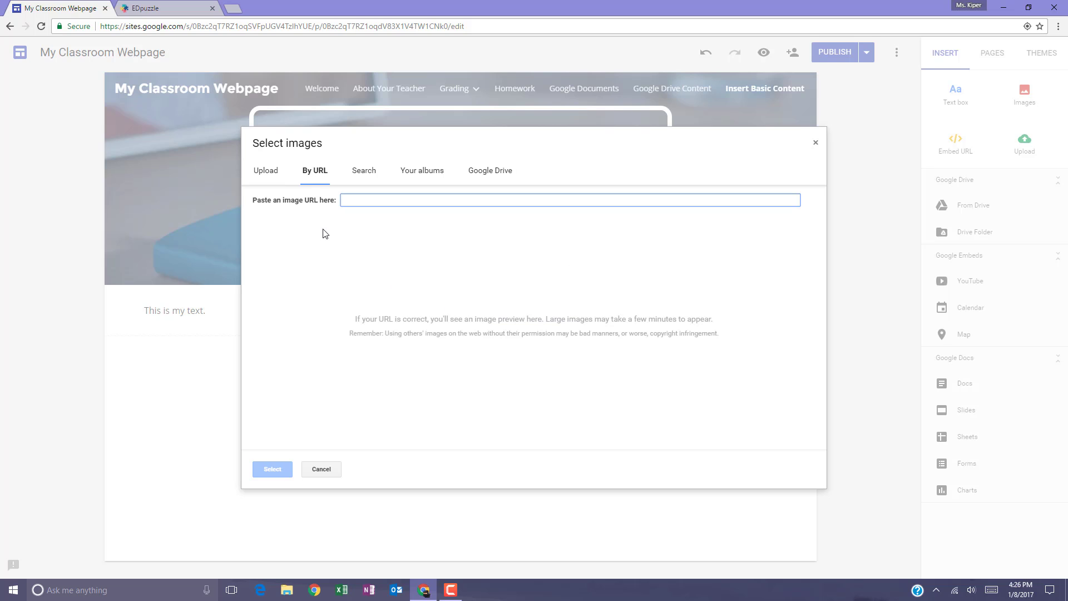
left_click(364, 170)
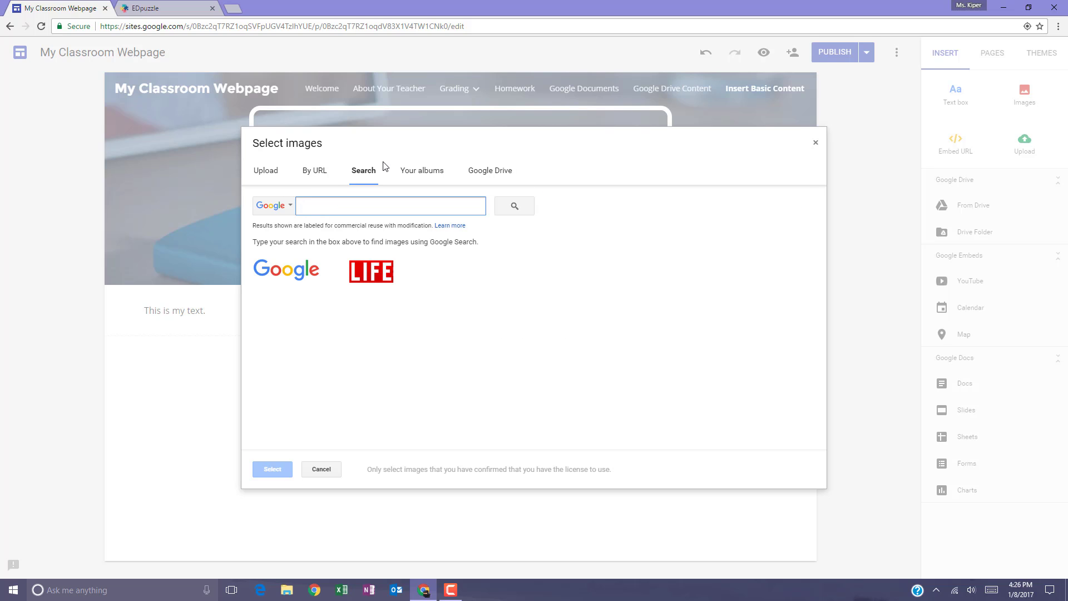
type("Koalas")
key("Return")
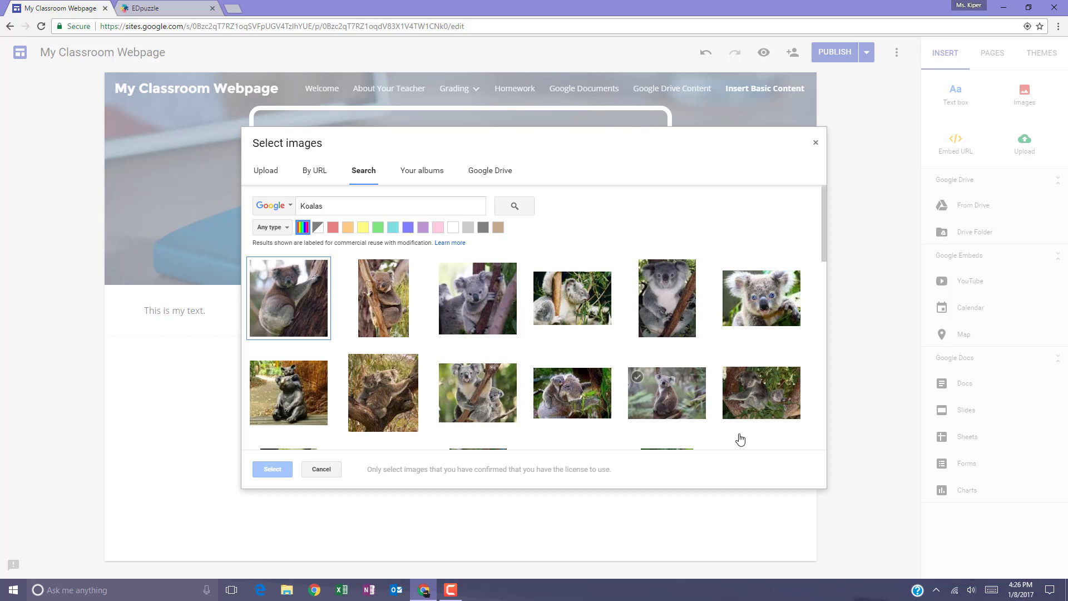
left_click(276, 327)
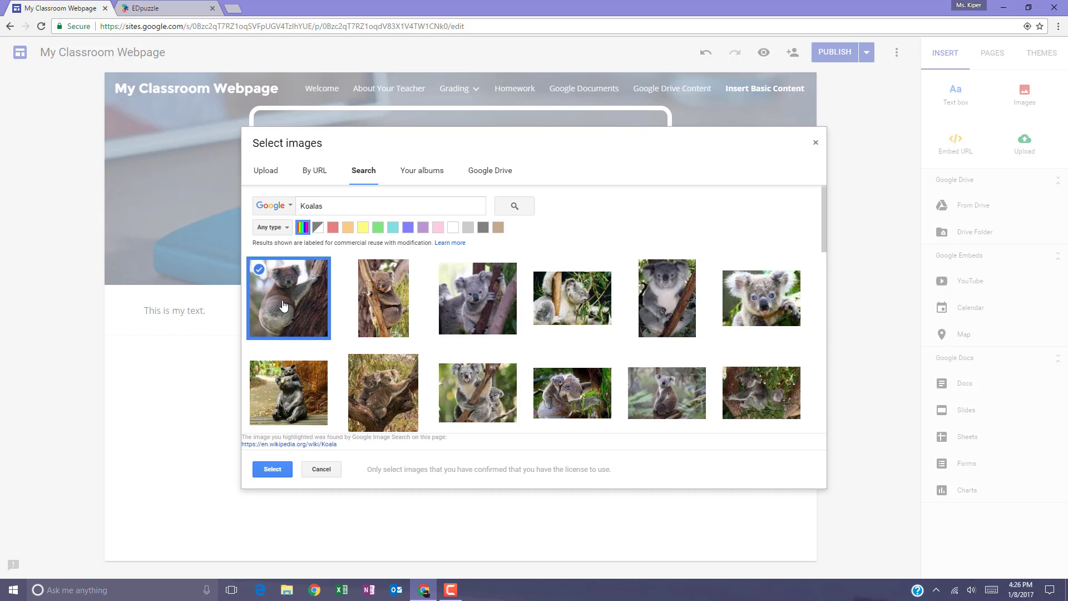
left_click(272, 470)
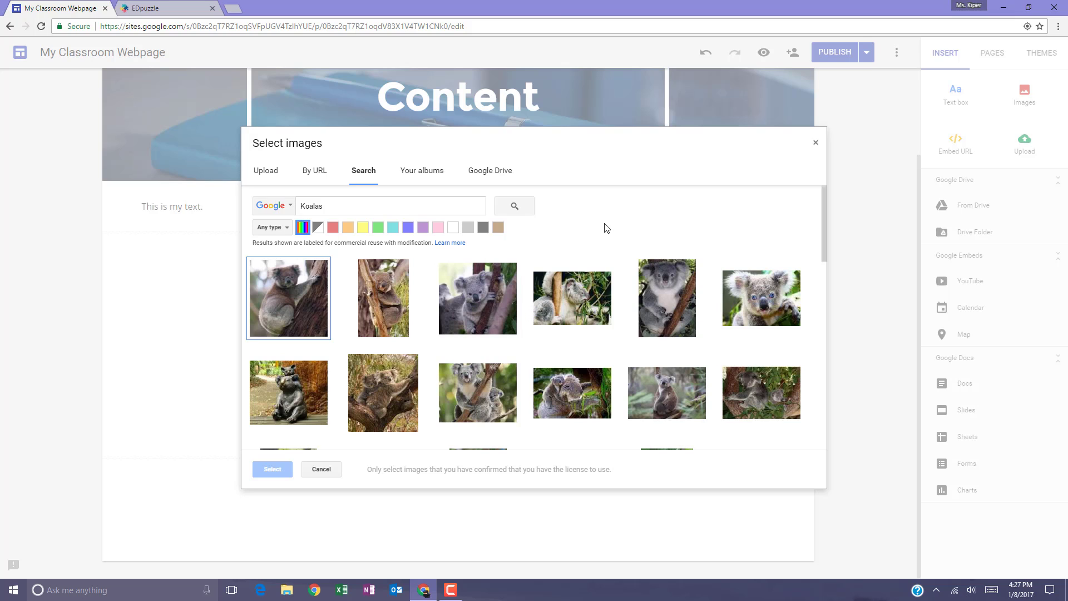
Step: Look through the Albums and Google Drive image sources, then close the image picker
left_click(427, 179)
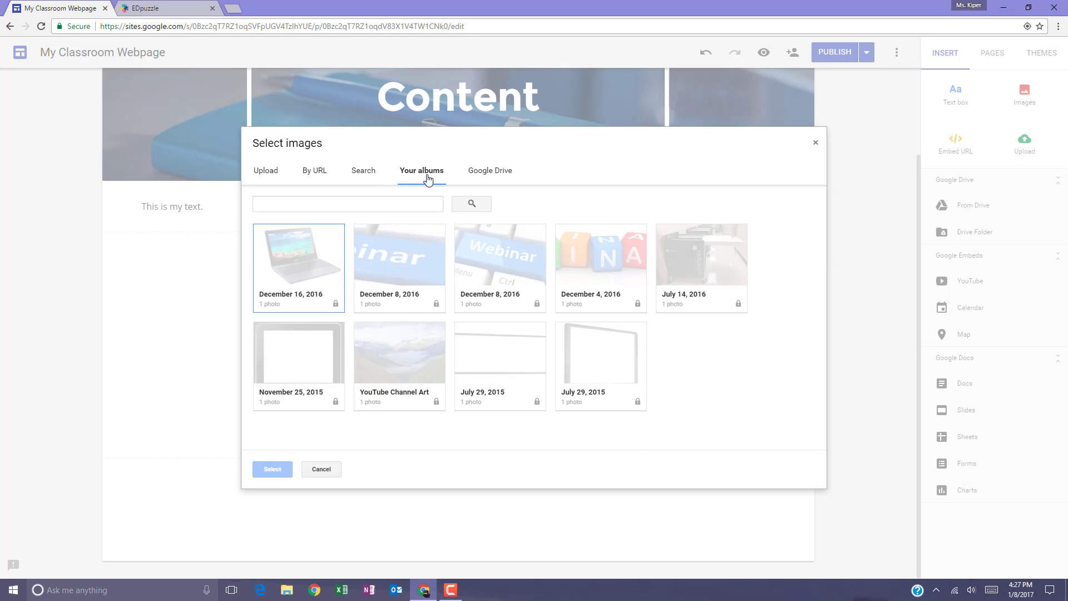
left_click(501, 178)
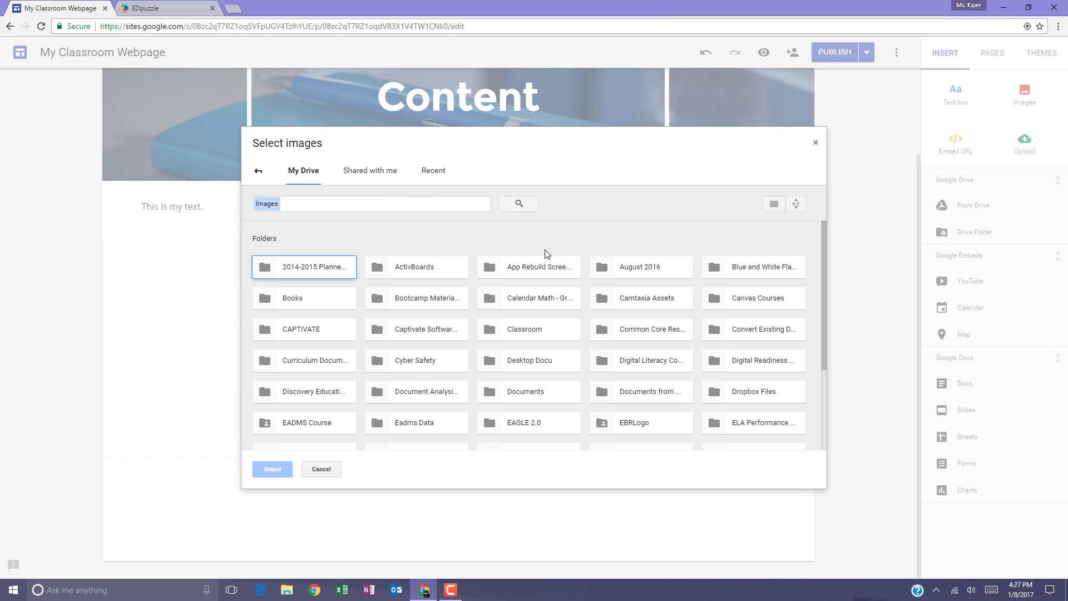
key("Escape")
Step: Copy the SAMR Model video's share link from EDpuzzle for embedding on the site
left_click(957, 159)
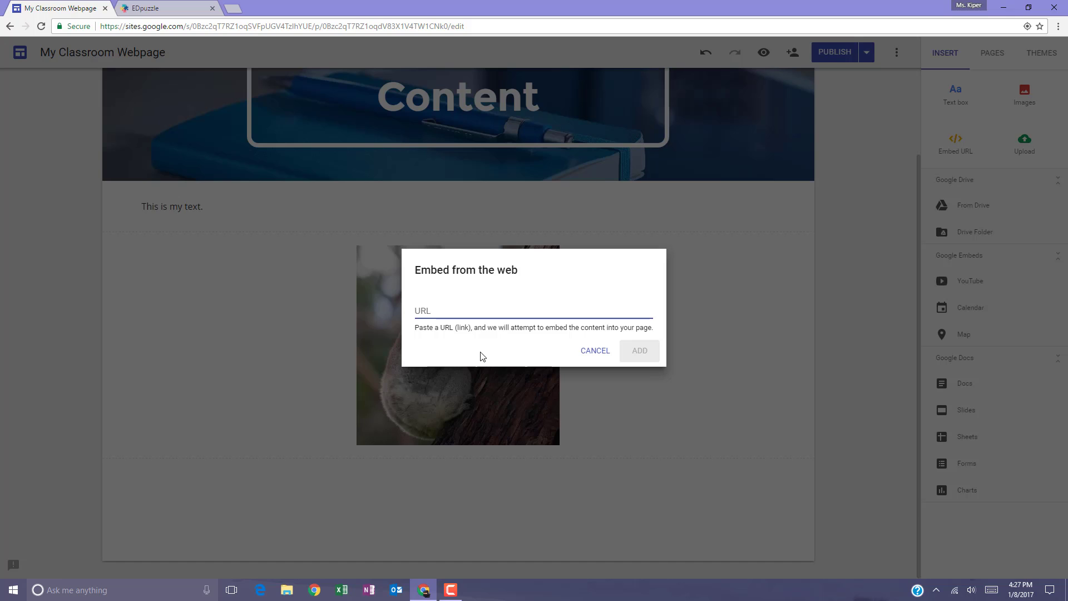
left_click(157, 12)
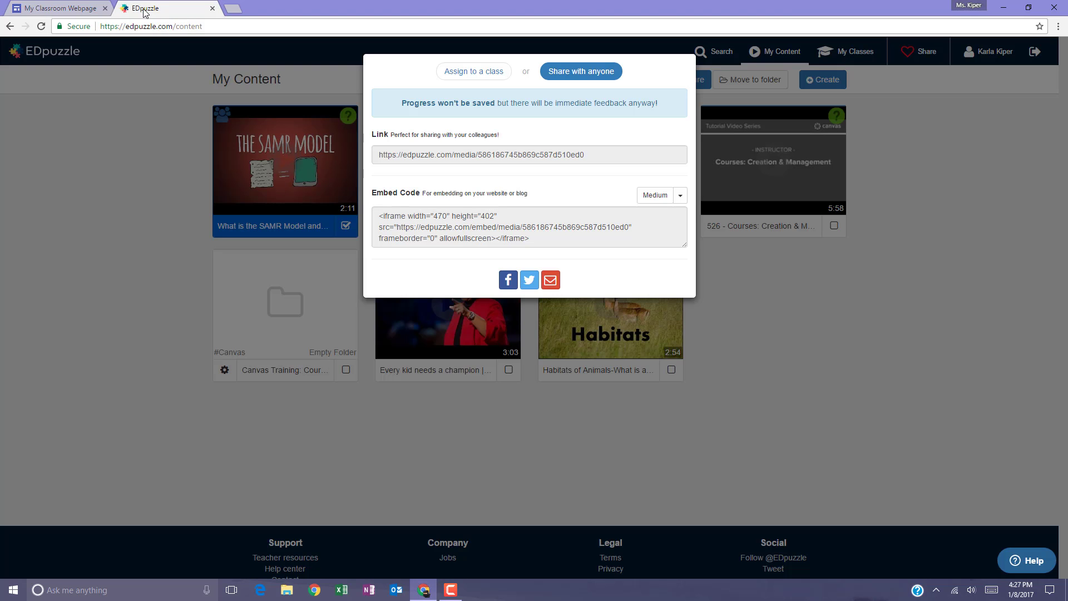
left_click(591, 154)
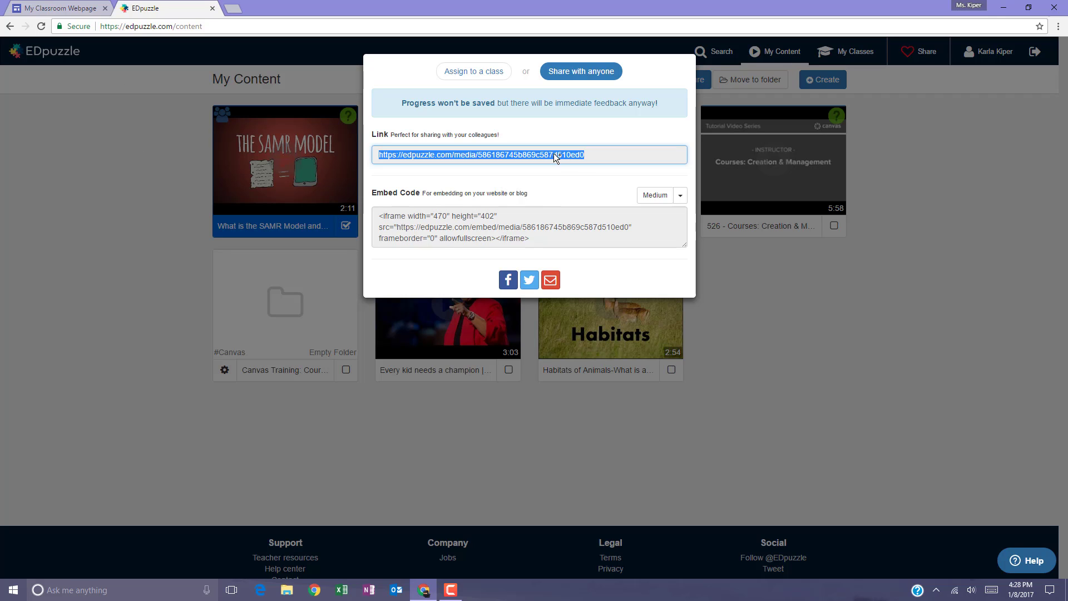
left_click(58, 8)
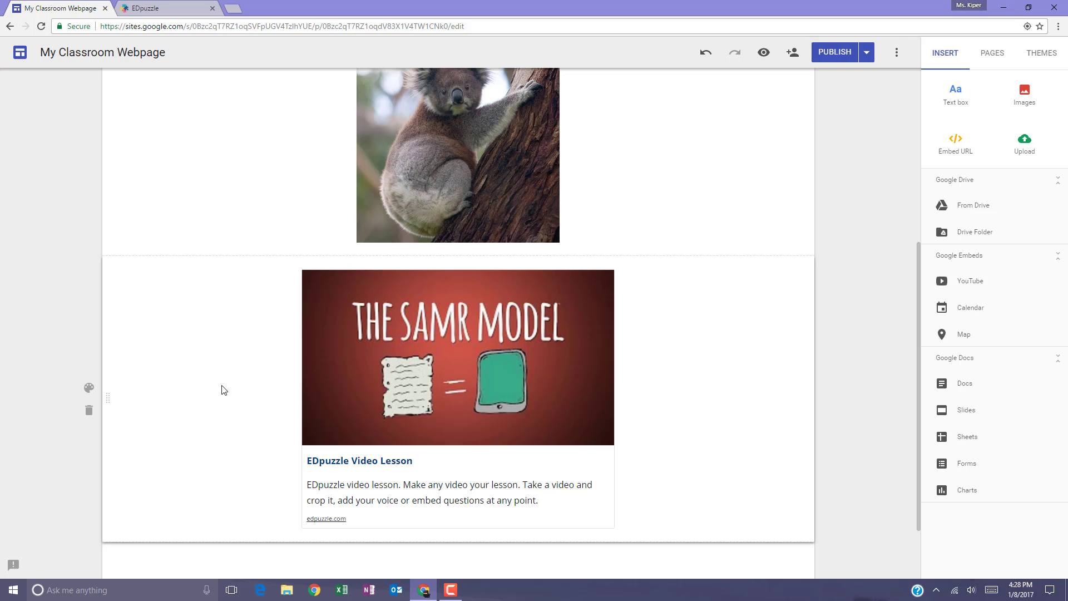
Step: Open the Embed from the web dialog from the Insert panel
left_click(965, 155)
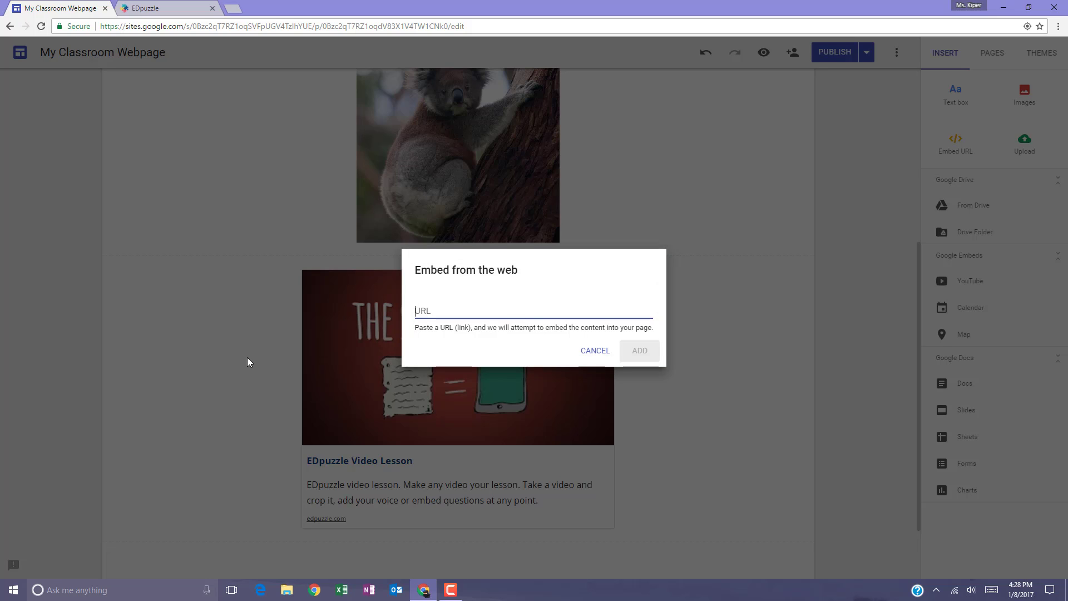
type("w")
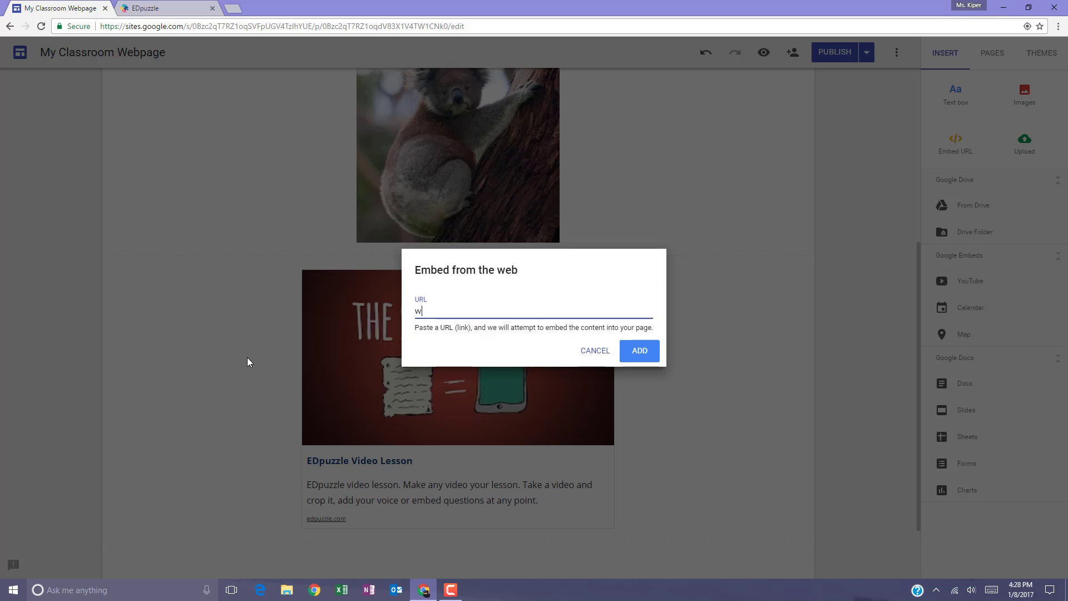
type("ww.ebrs")
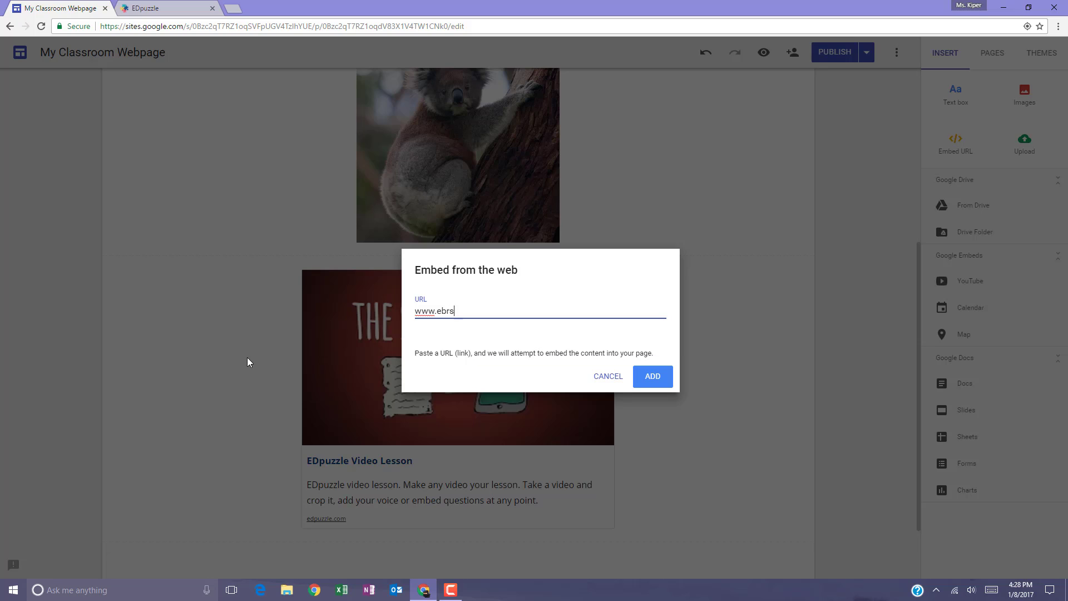
type("chools.org")
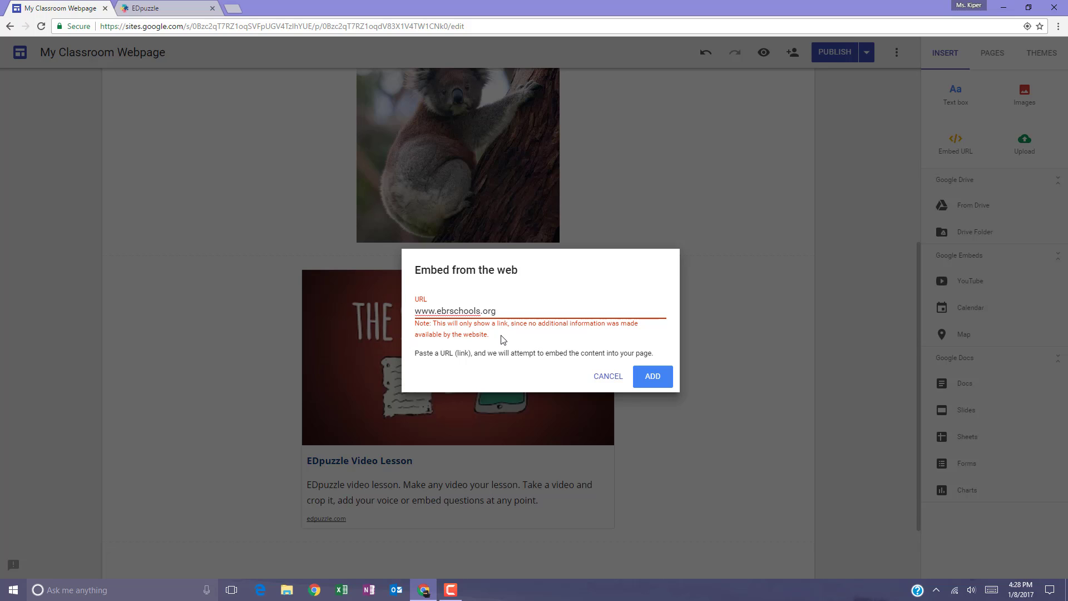
left_click(653, 377)
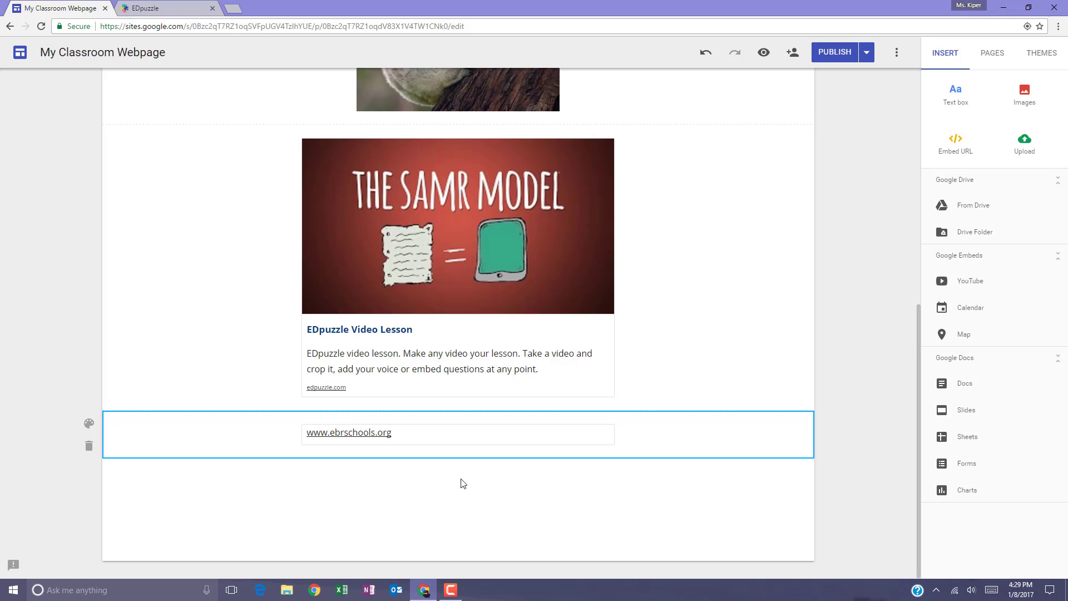
left_click(1026, 159)
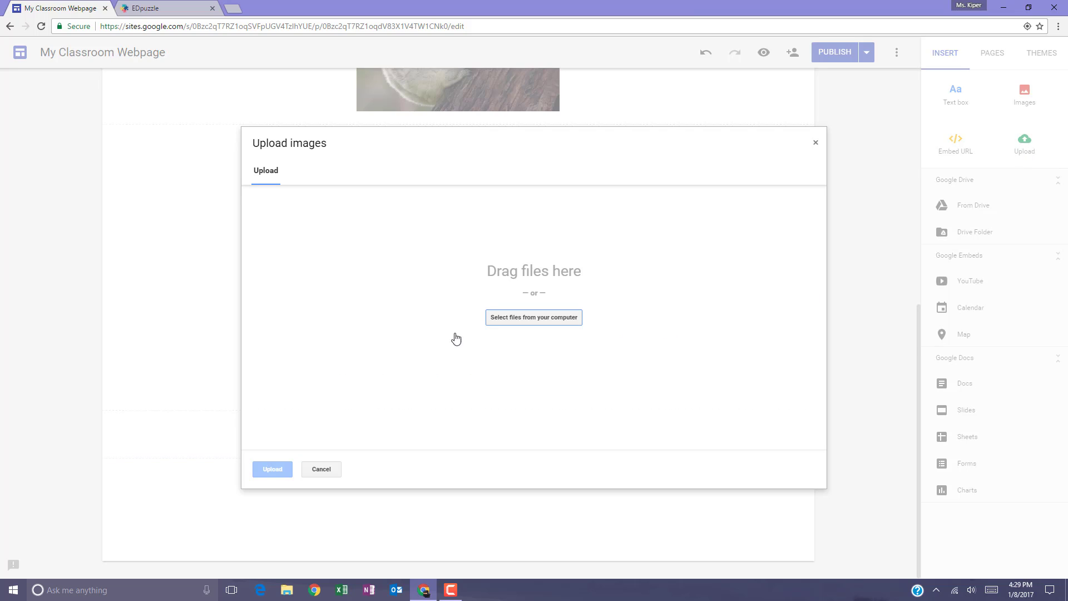
left_click(530, 322)
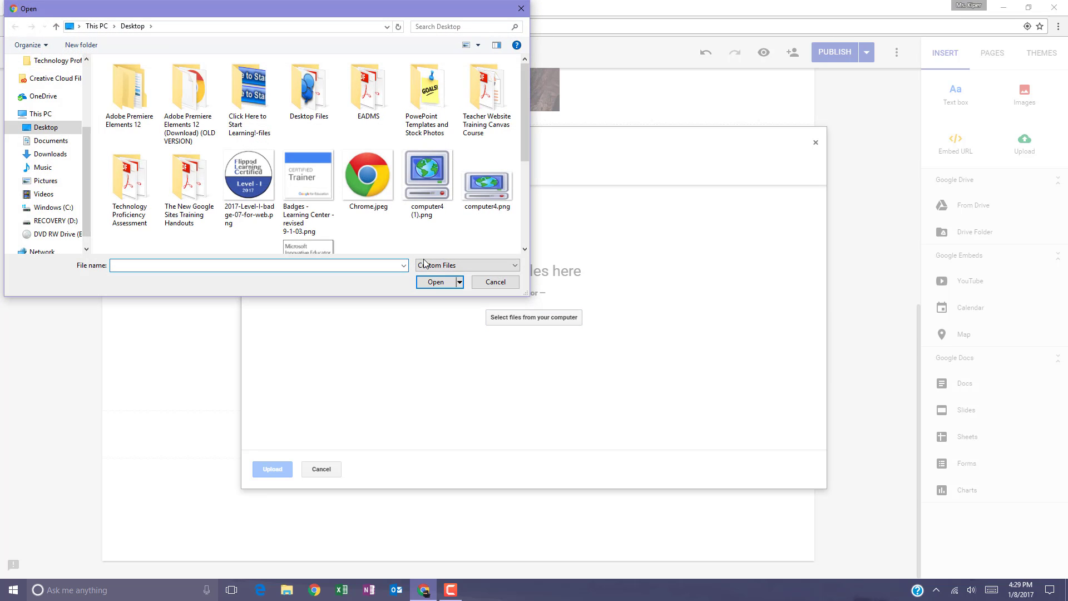
left_click_drag(526, 132, 528, 106)
left_click(495, 282)
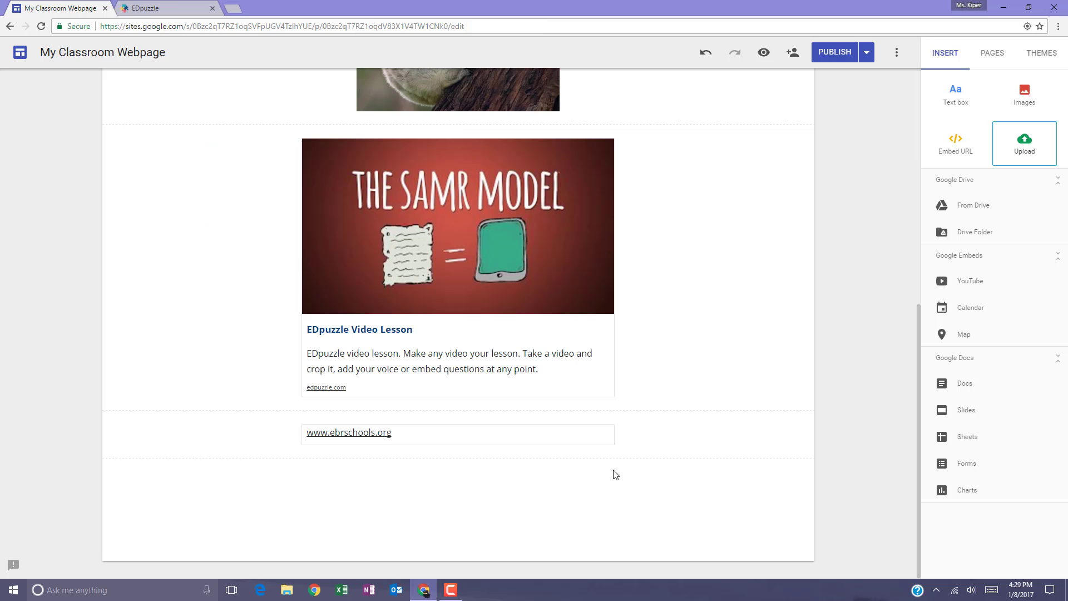